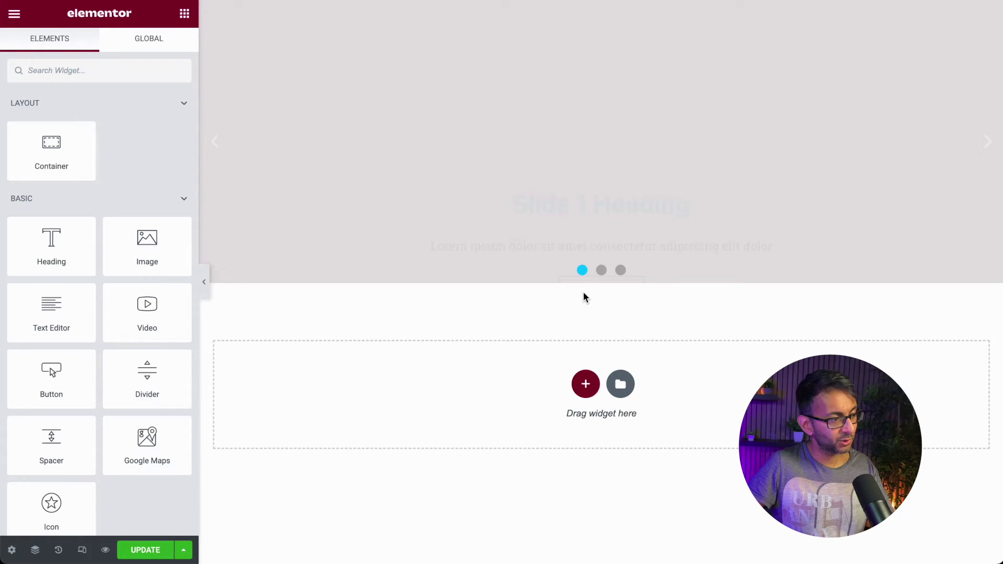
- Select the Slides widget and use its dots to cycle through its three default slides
{"action": "left_click", "coordinate": [601, 271]}
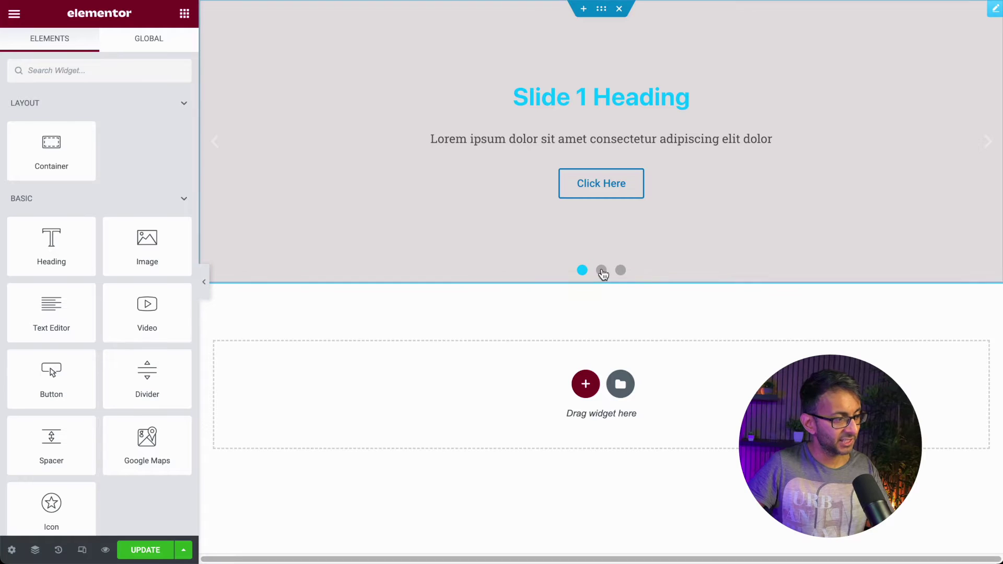
{"action": "left_click", "coordinate": [621, 272]}
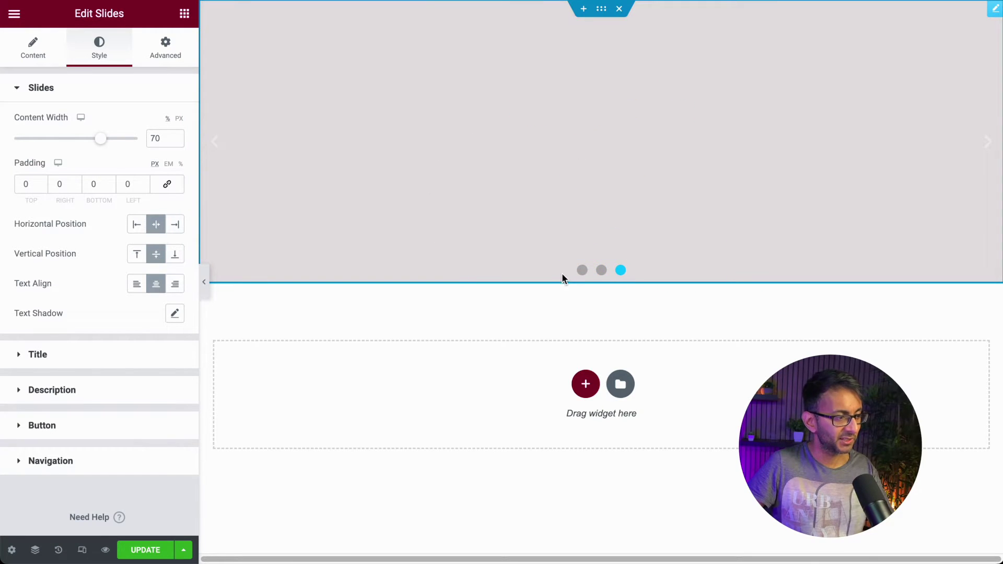
{"action": "left_click", "coordinate": [583, 271]}
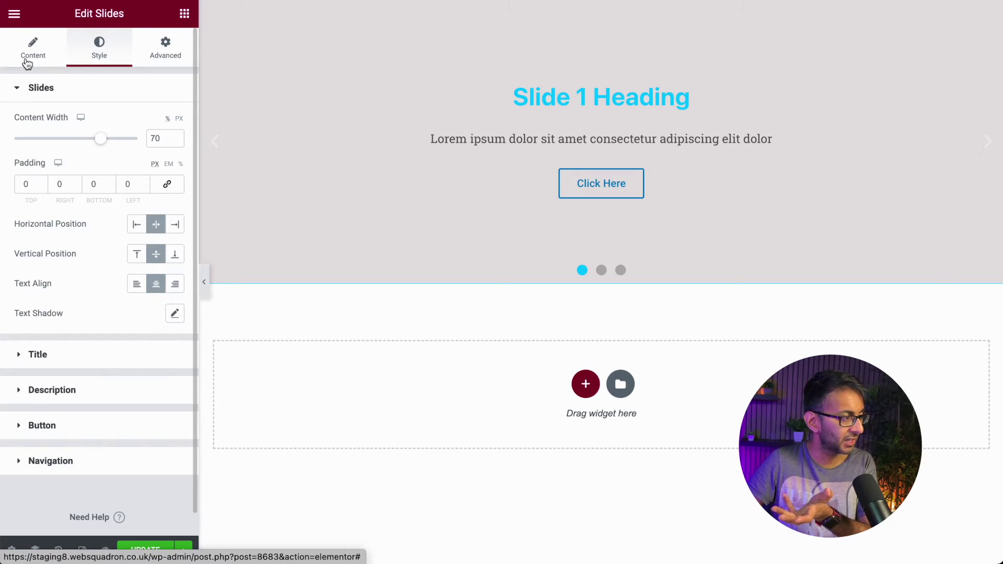
- Paste the pagination-bullets CSS block into the Slides widget's Advanced Custom CSS box
{"action": "left_click", "coordinate": [27, 58]}
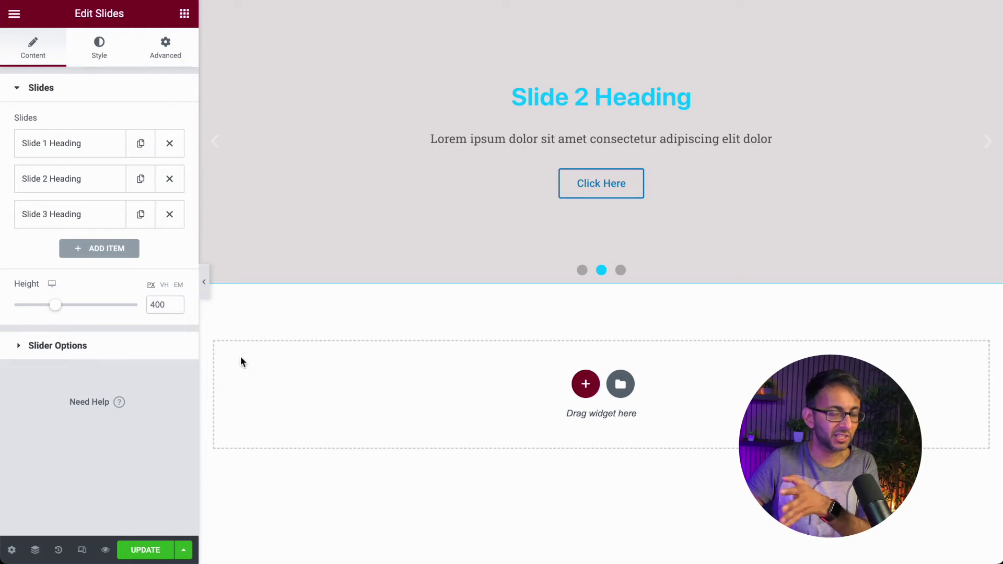
{"action": "left_click", "coordinate": [165, 47]}
{"action": "scroll", "coordinate": [94, 431], "scroll_direction": "down", "scroll_amount": 1}
{"action": "scroll", "coordinate": [136, 511], "scroll_direction": "down", "scroll_amount": 3}
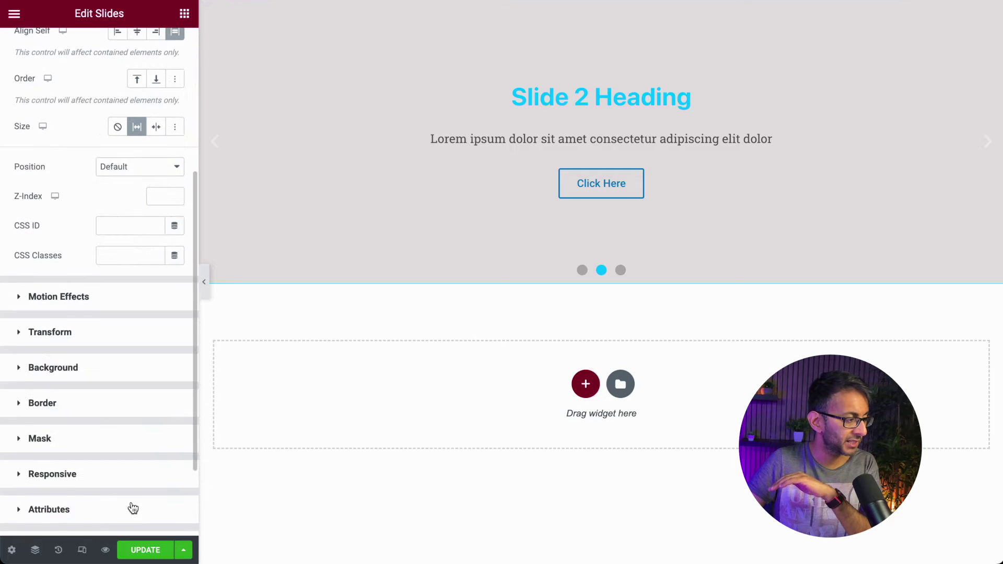
{"action": "scroll", "coordinate": [100, 507], "scroll_direction": "down", "scroll_amount": 2}
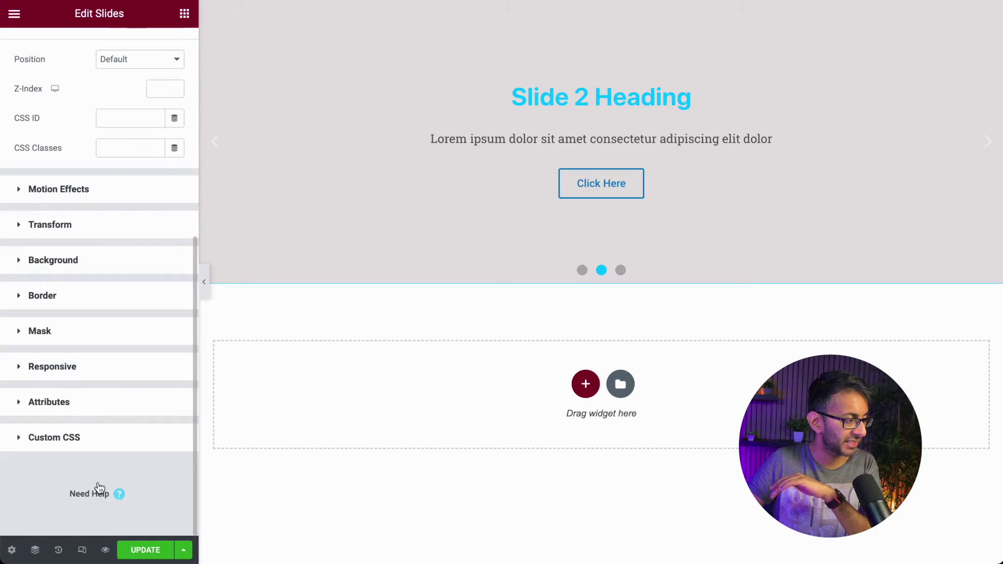
{"action": "left_click", "coordinate": [102, 437]}
{"action": "type", "text": ".swiper-container-horizontal>.swiper-pagination-bullets {     width: 0px;     margin-left: 20px;     bottom:20px; }"}
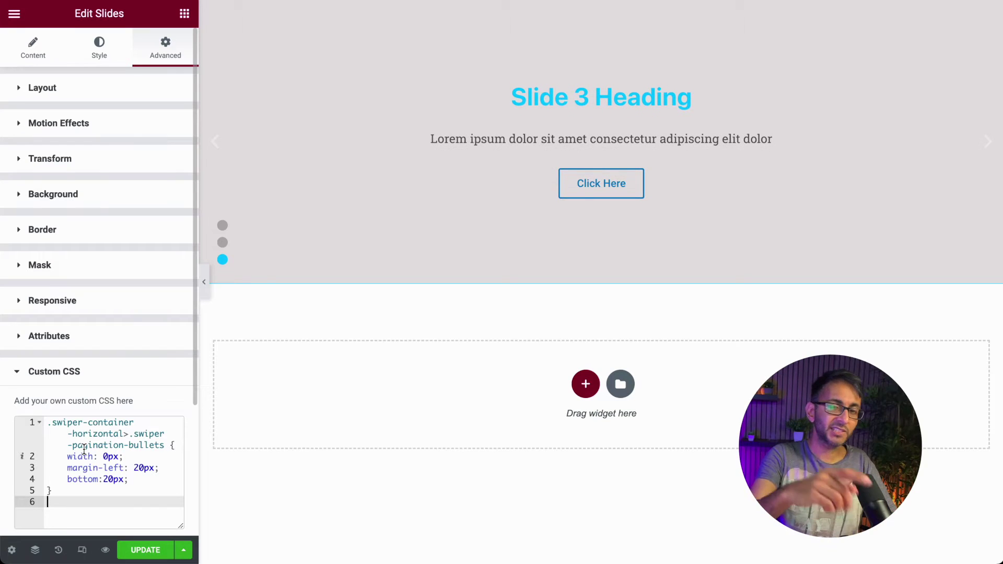
{"action": "mouse_move", "coordinate": [471, 220]}
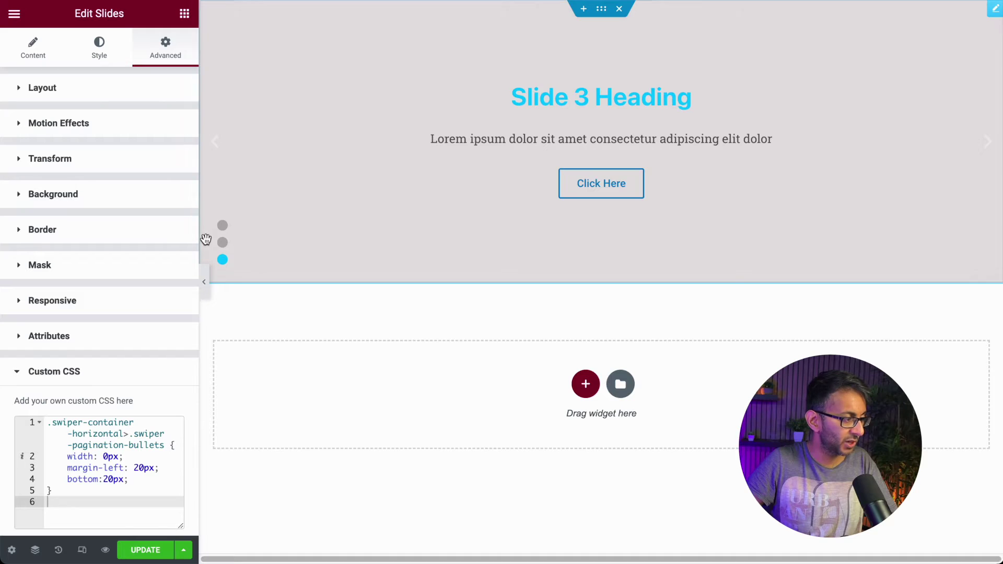
- Check that all three vertical dots switch slides, then drag the settings panel wider
{"action": "left_click", "coordinate": [222, 226]}
{"action": "left_click", "coordinate": [223, 243]}
{"action": "left_click", "coordinate": [222, 261]}
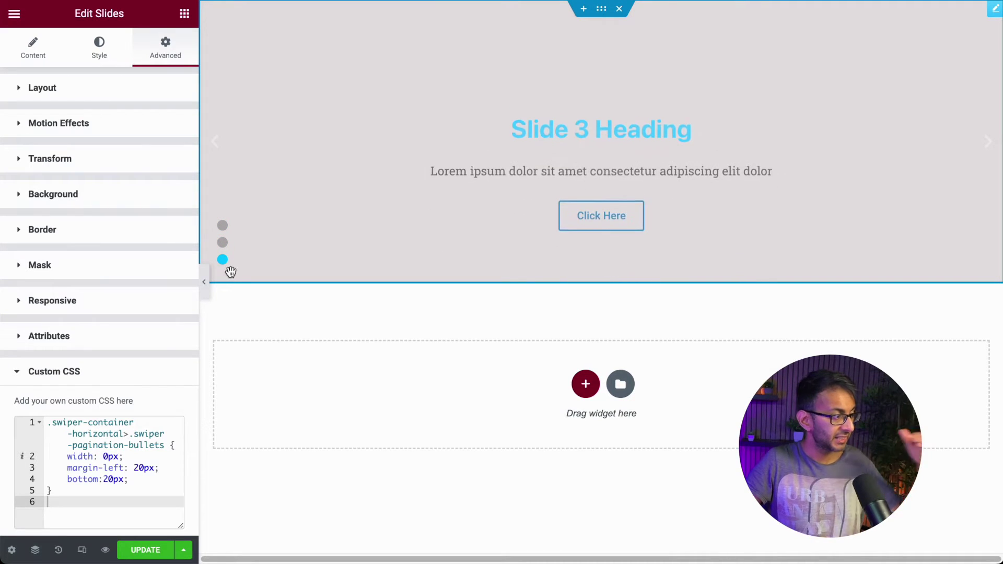
{"action": "scroll", "coordinate": [122, 385], "scroll_direction": "down", "scroll_amount": 3}
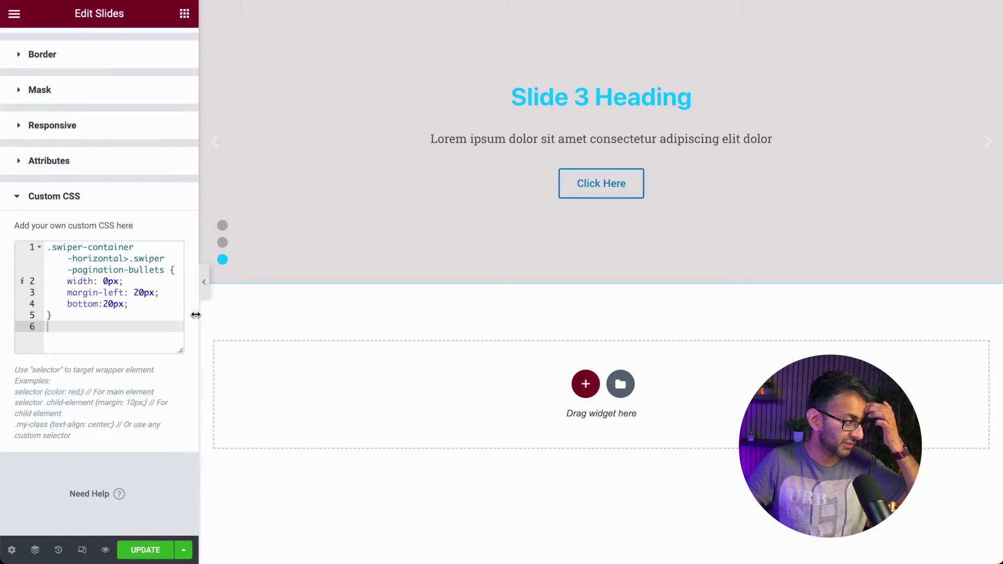
{"action": "left_click_drag", "start_coordinate": [198, 313], "coordinate": [243, 313]}
{"action": "left_click", "coordinate": [129, 326]}
{"action": "left_click", "coordinate": [124, 303]}
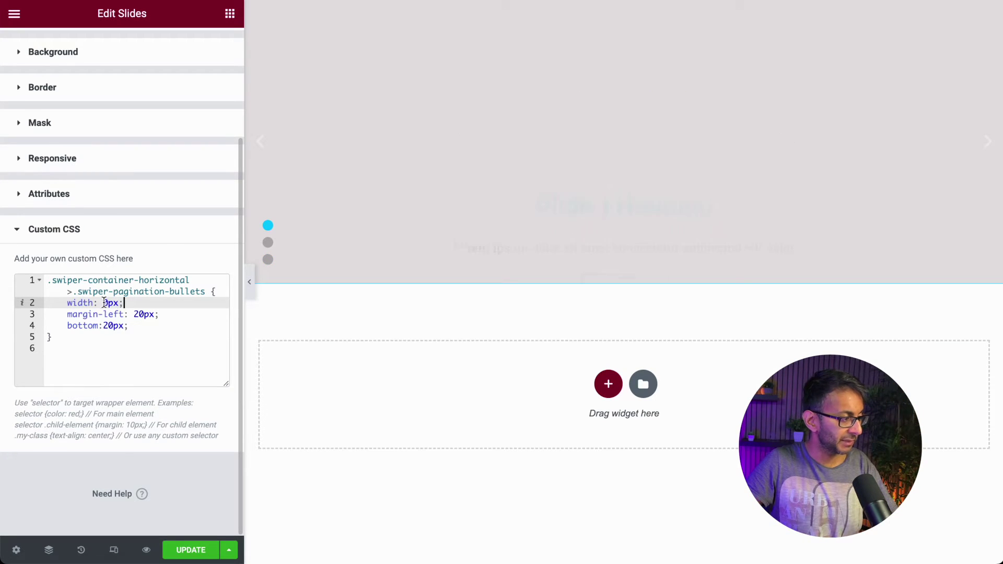
{"action": "type", "text": "10"}
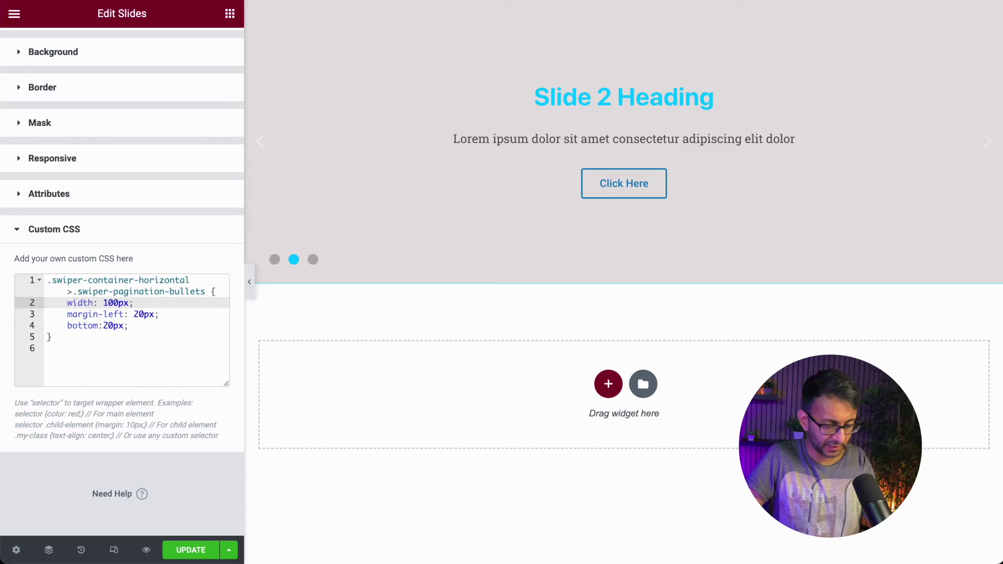
{"action": "key", "text": "BackSpace"}
{"action": "key", "text": "BackSpace"}
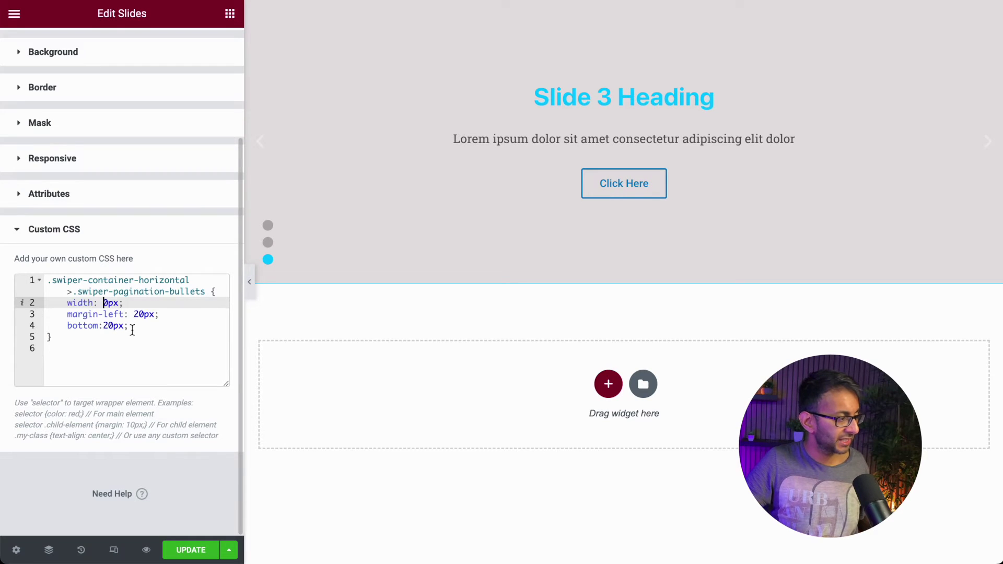
{"action": "left_click", "coordinate": [133, 314]}
{"action": "type", "text": "1"}
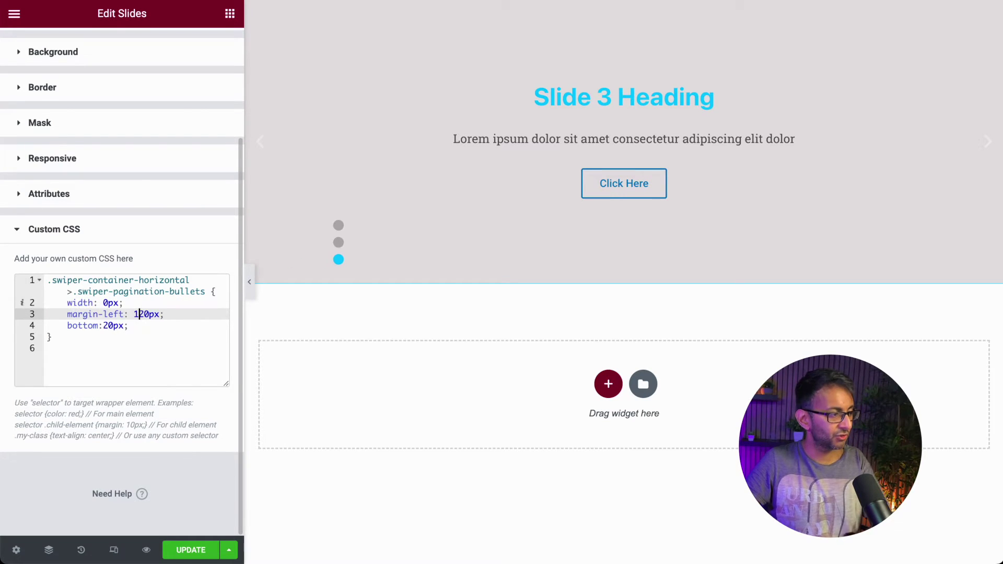
{"action": "key", "text": "BackSpace"}
{"action": "left_click", "coordinate": [103, 327]}
{"action": "type", "text": "1"}
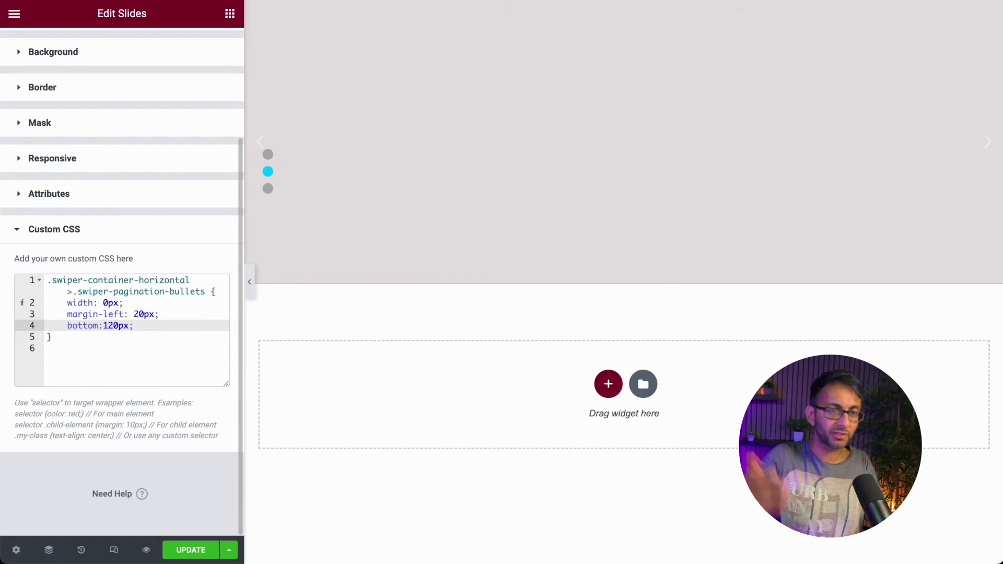
{"action": "key", "text": "BackSpace"}
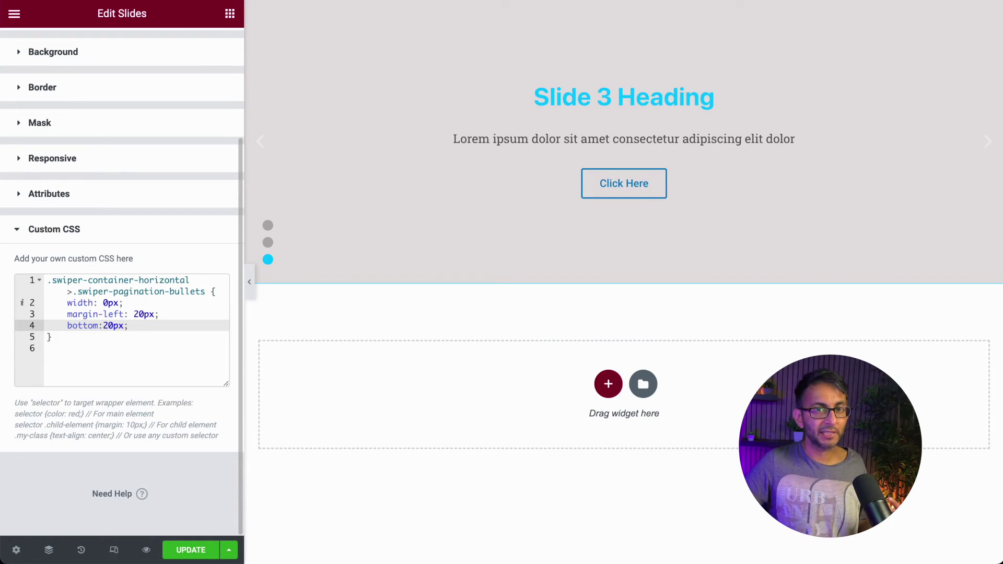
{"action": "left_click_drag", "start_coordinate": [157, 337], "coordinate": [37, 276]}
{"action": "key", "text": "ctrl+c"}
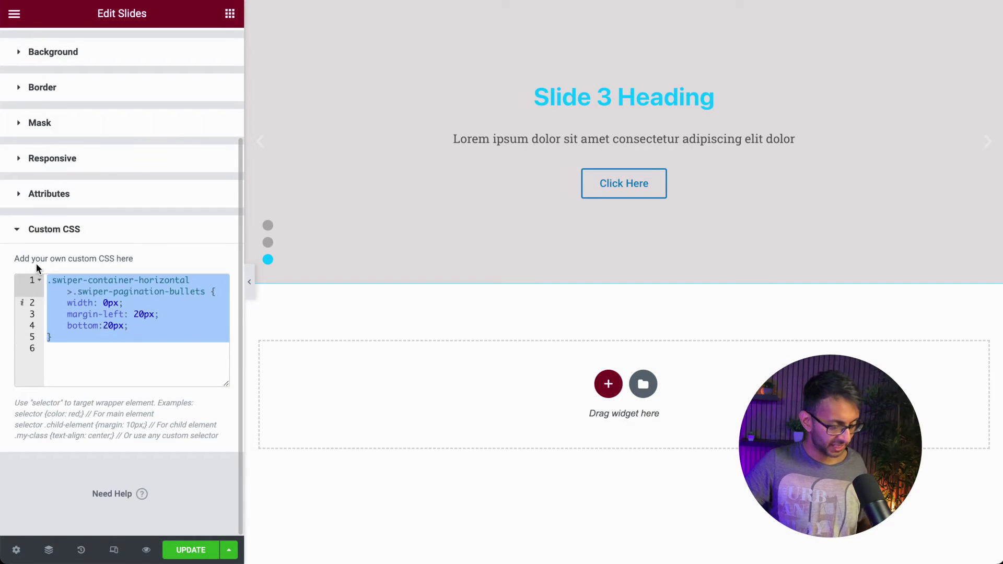
- Re-paste the pagination CSS, try a larger margin-left, then revert it to 20px
{"action": "key", "text": "BackSpace"}
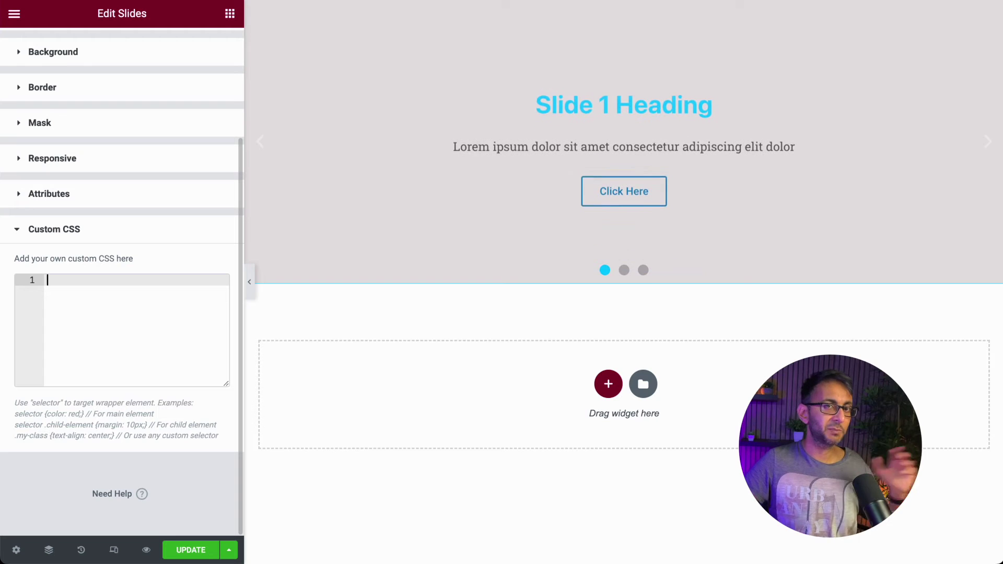
{"action": "key", "text": "ctrl+v"}
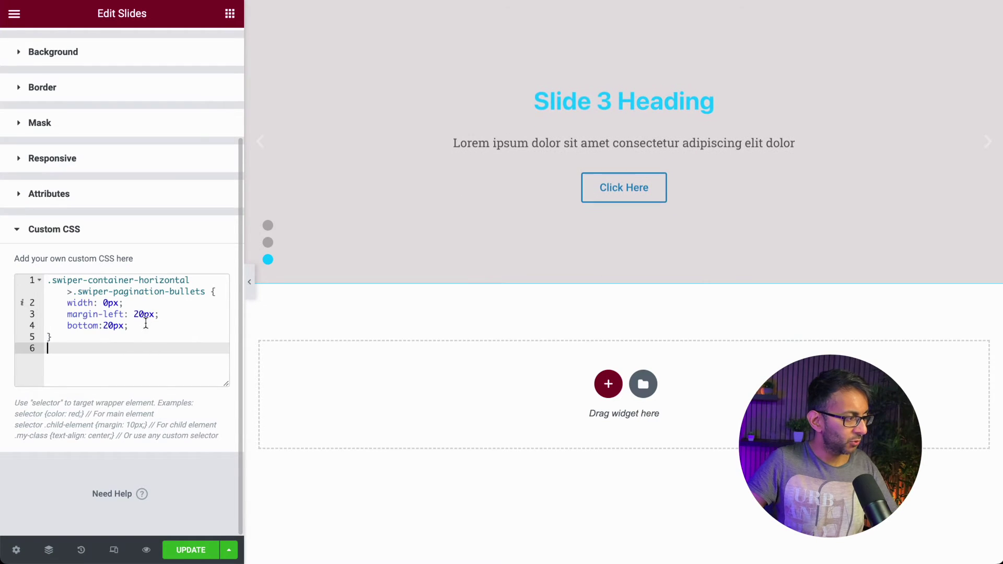
{"action": "left_click", "coordinate": [134, 314]}
{"action": "type", "text": "5"}
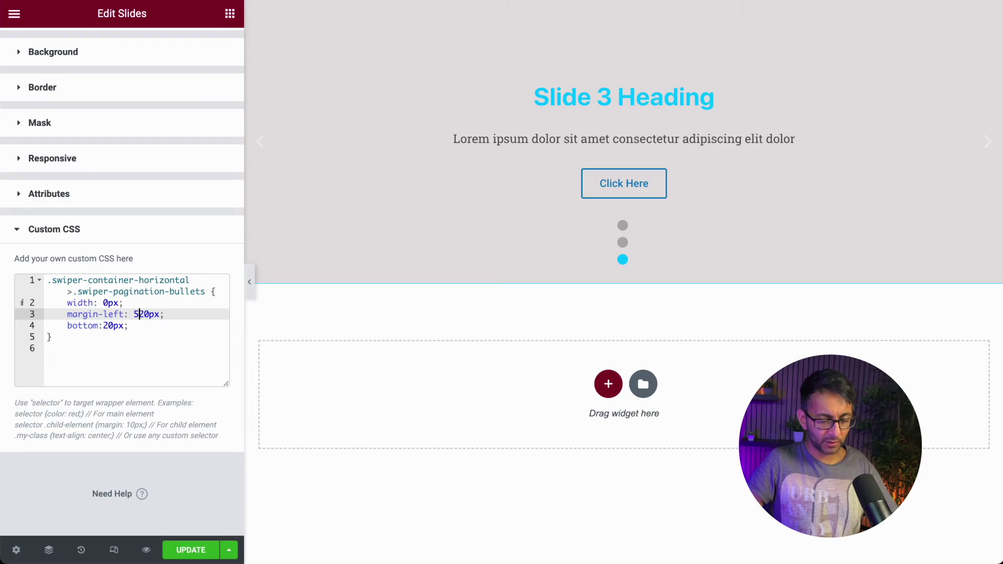
{"action": "key", "text": "BackSpace"}
{"action": "type", "text": "9"}
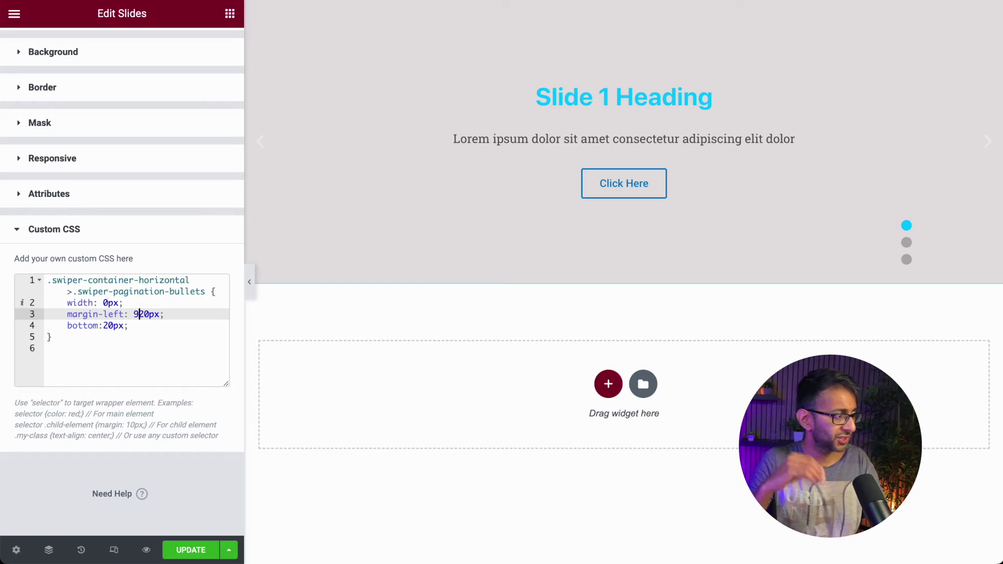
{"action": "key", "text": "BackSpace"}
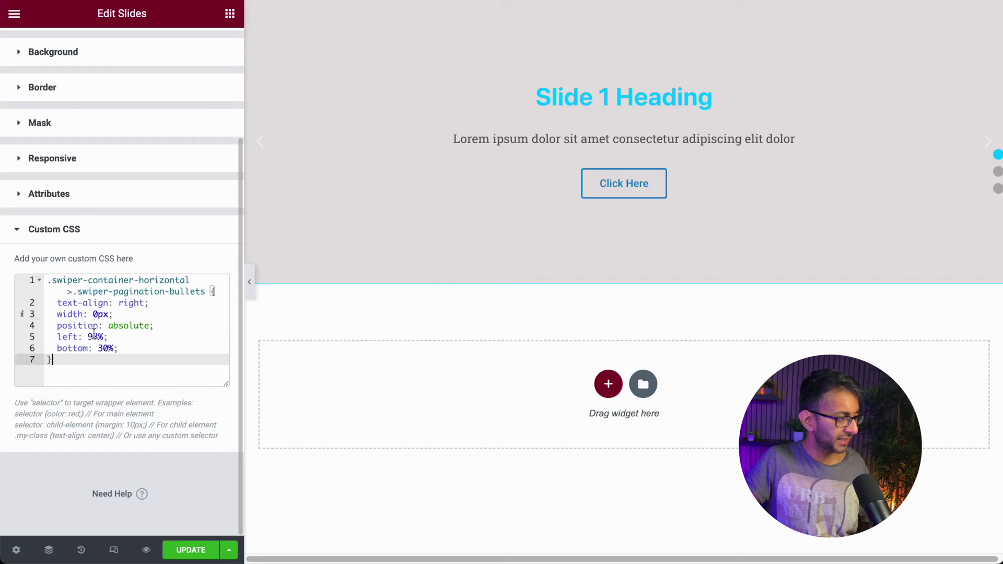
- Set the dots CSS to left 96% and bottom 20px, then hide the panel to preview
{"action": "left_click", "coordinate": [97, 337]}
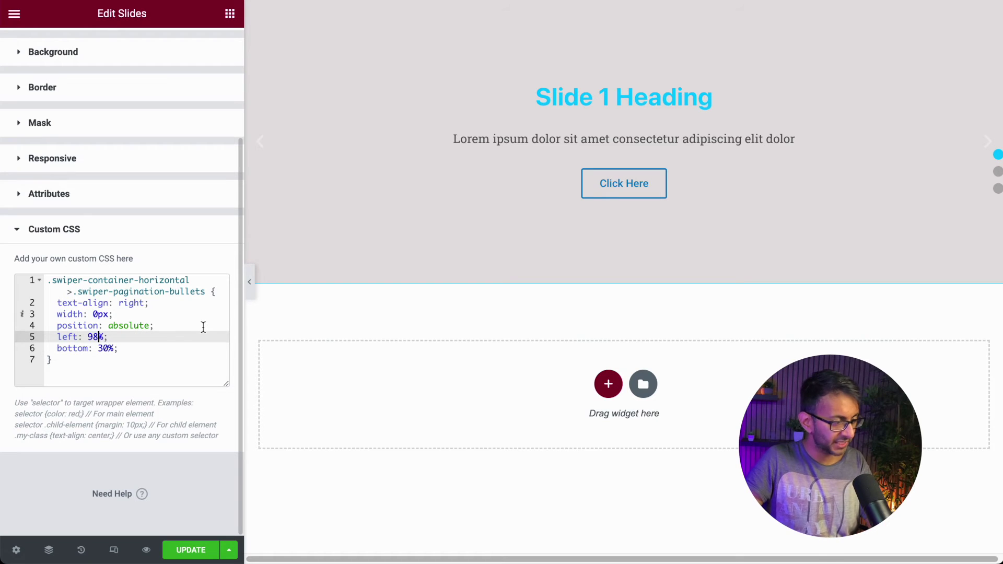
{"action": "key", "text": "BackSpace"}
{"action": "type", "text": "6"}
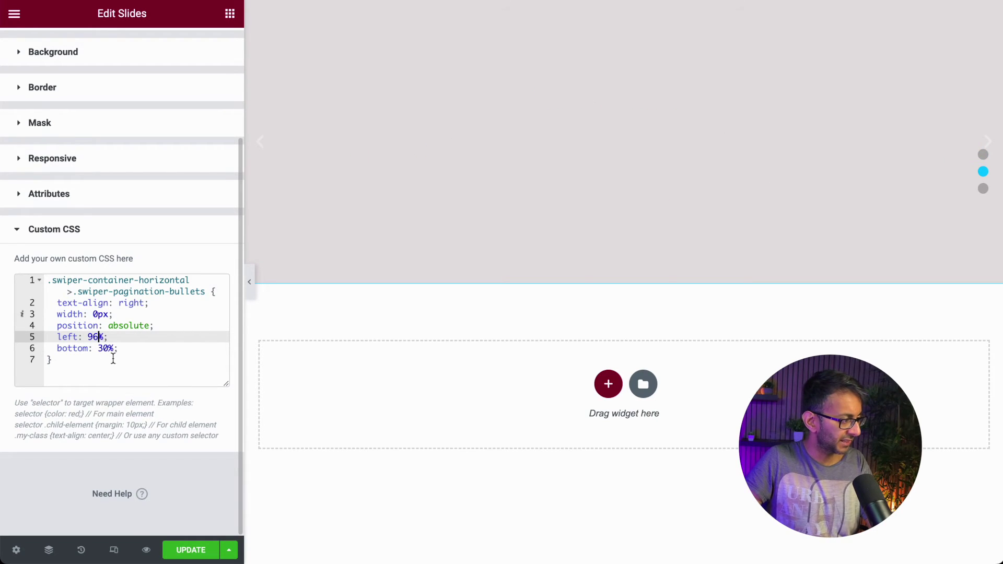
{"action": "left_click", "coordinate": [114, 349]}
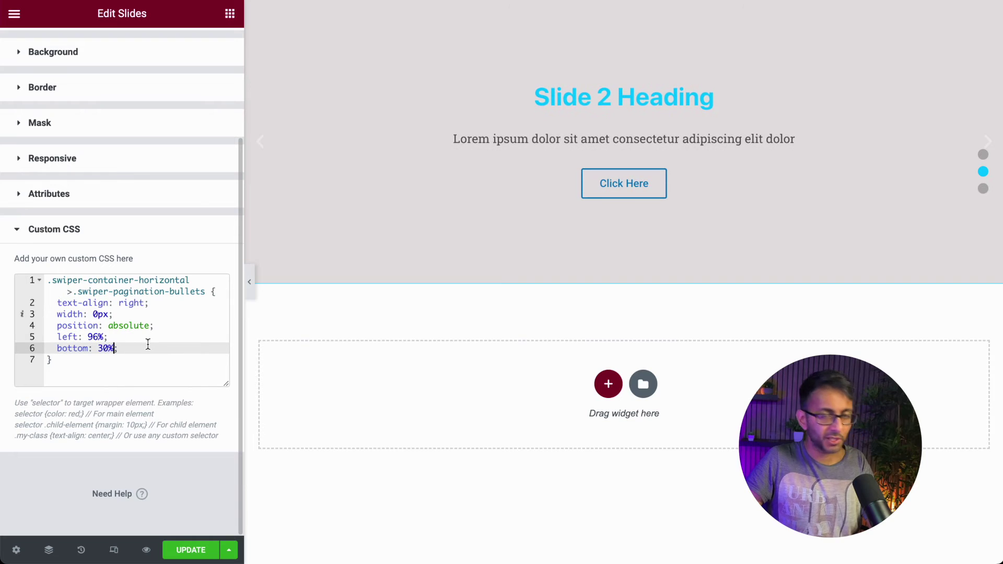
{"action": "key", "text": "BackSpace"}
{"action": "key", "text": "BackSpace"}
{"action": "key", "text": "BackSpace"}
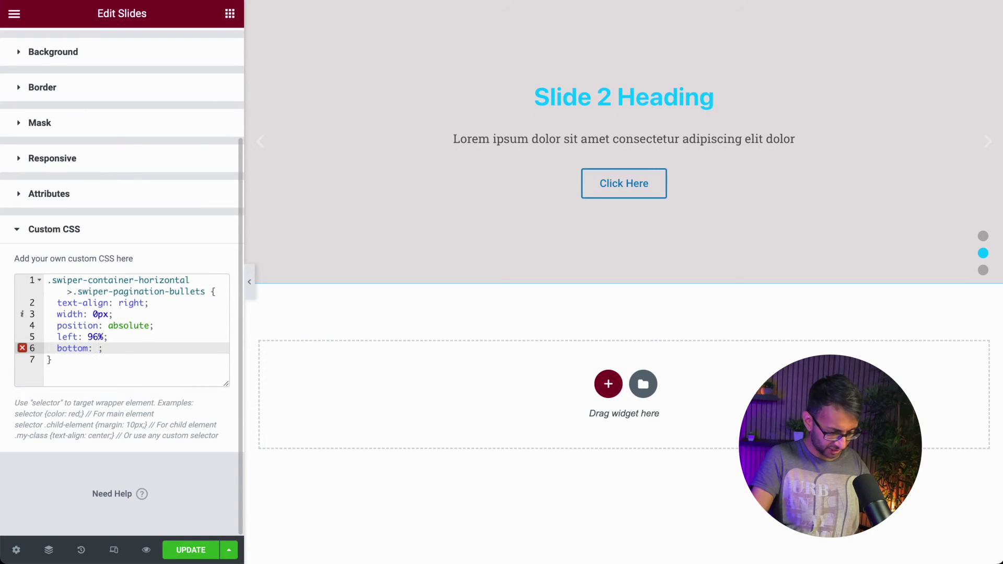
{"action": "type", "text": "20px"}
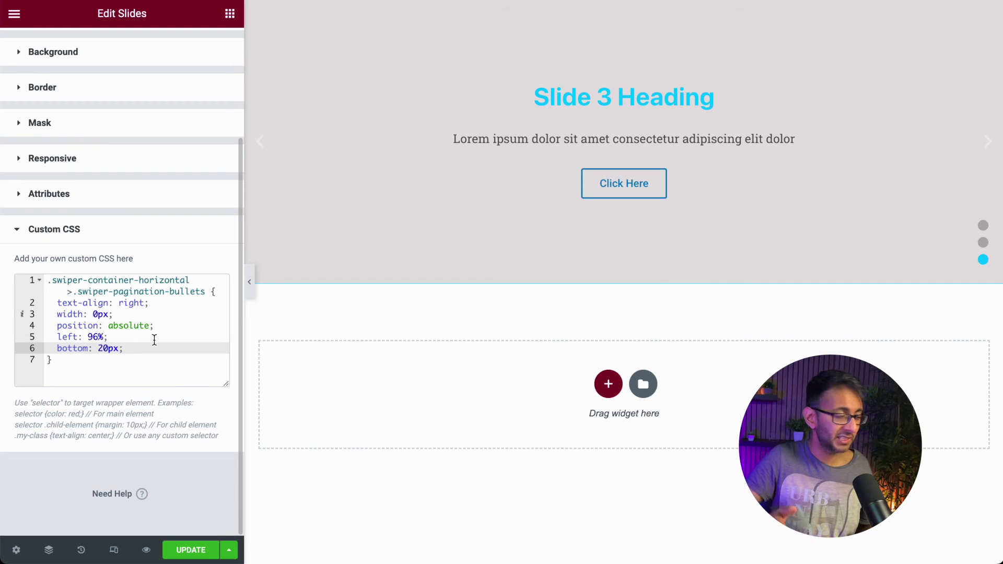
{"action": "left_click", "coordinate": [249, 281]}
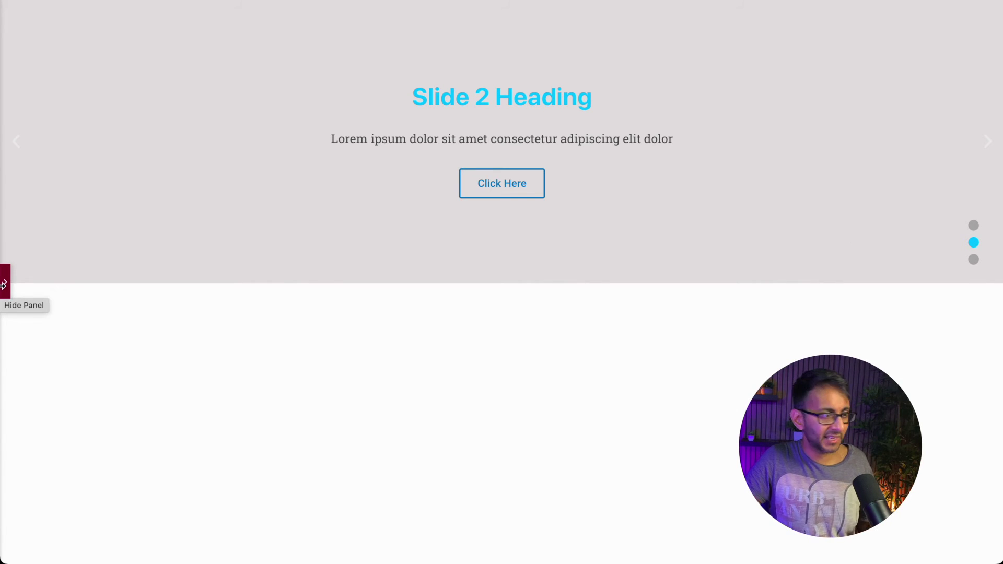
- Reopen the Elementor editor panel with the Show Panel toggle at the left edge
{"action": "left_click", "coordinate": [4, 284]}
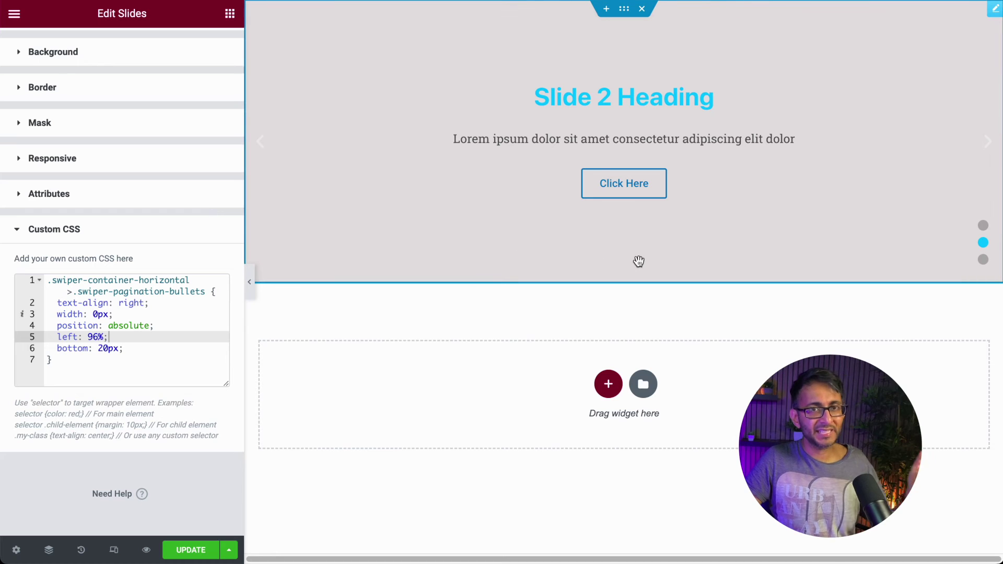